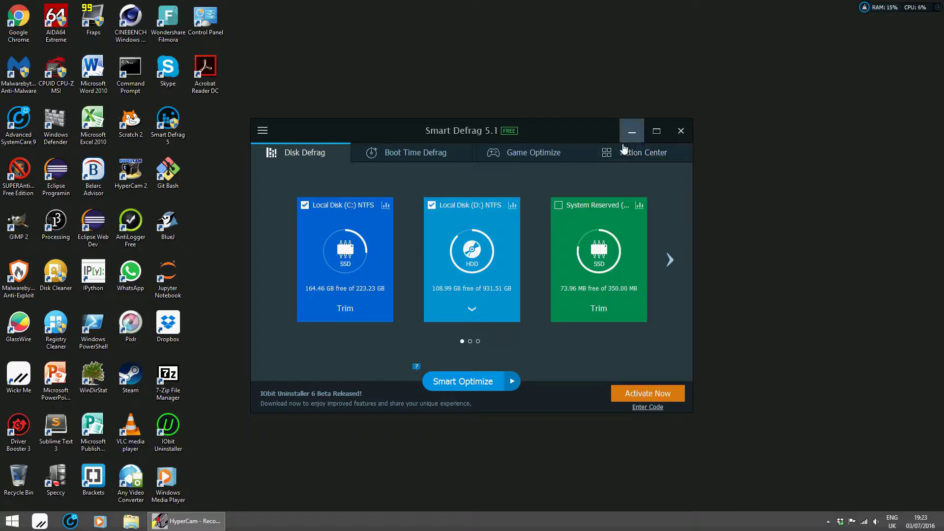
Maximise the Smart Defrag window so all seven drive and item cards are visible.
{"action": "left_click", "coordinate": [655, 134]}
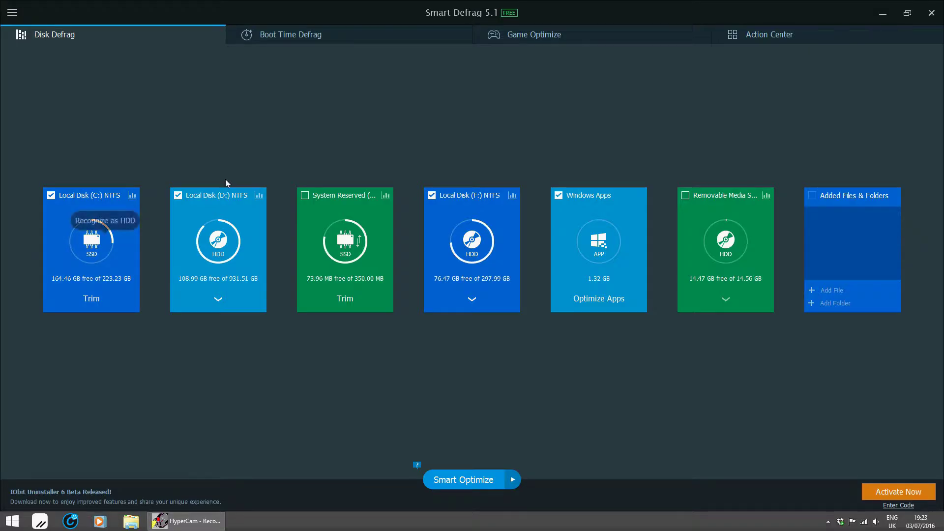
View the Boot Time Defrag settings, then the Game Optimize page with its eight game tiles.
{"action": "left_click", "coordinate": [332, 36]}
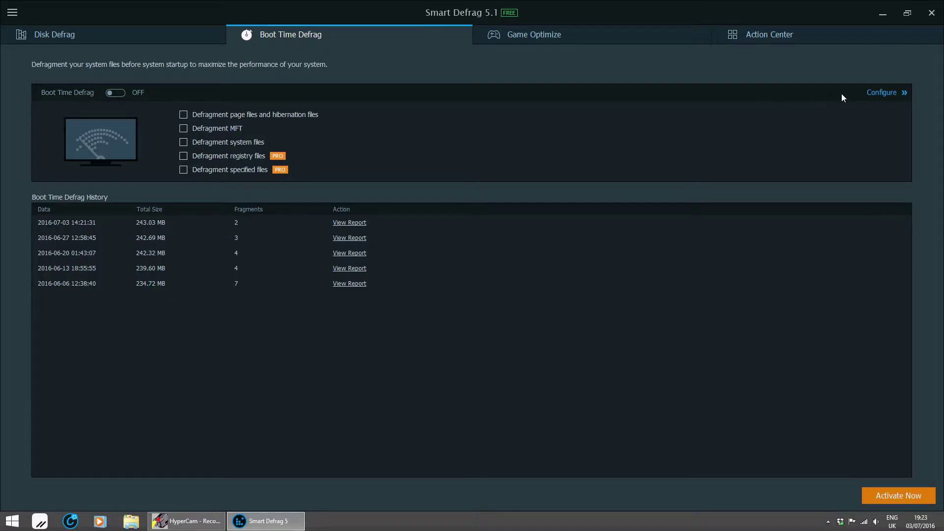
{"action": "left_click", "coordinate": [514, 38]}
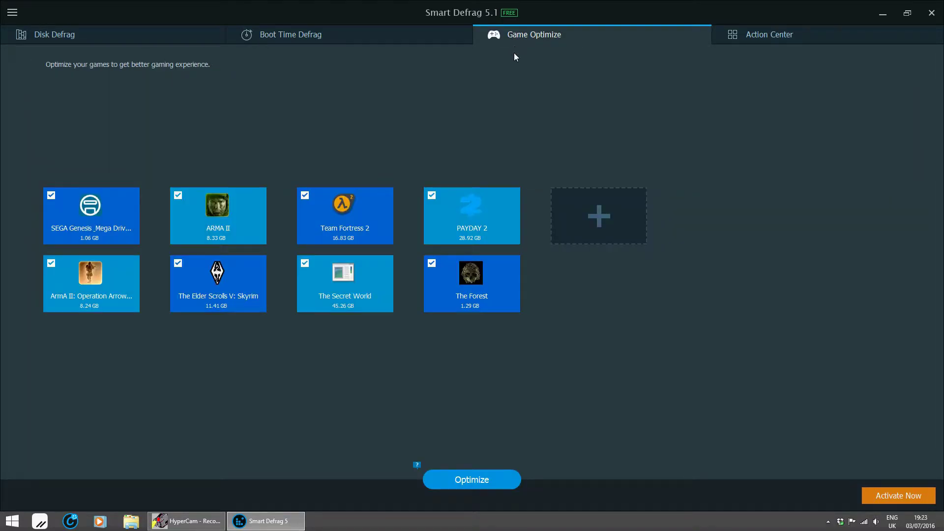
View the Action Center recommendations, then return to the Disk Defrag drive overview.
{"action": "left_click", "coordinate": [762, 34]}
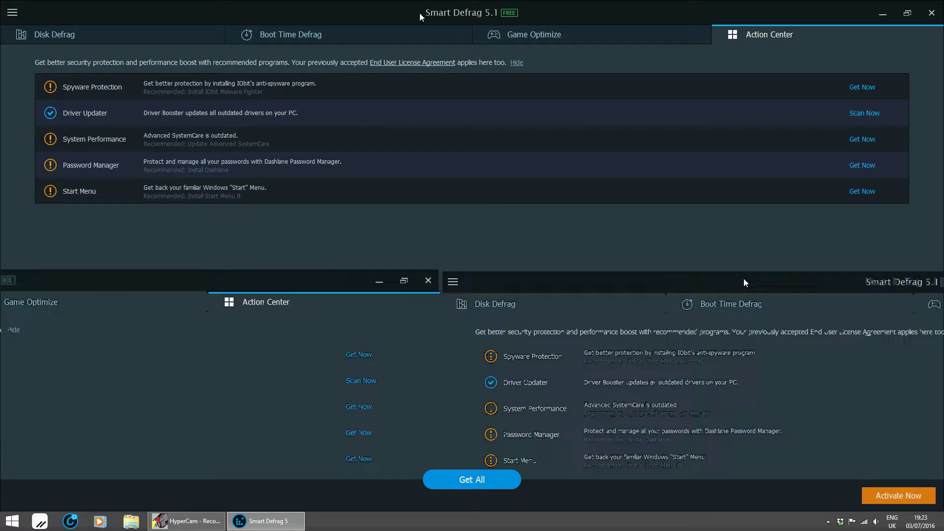
{"action": "left_click", "coordinate": [167, 36]}
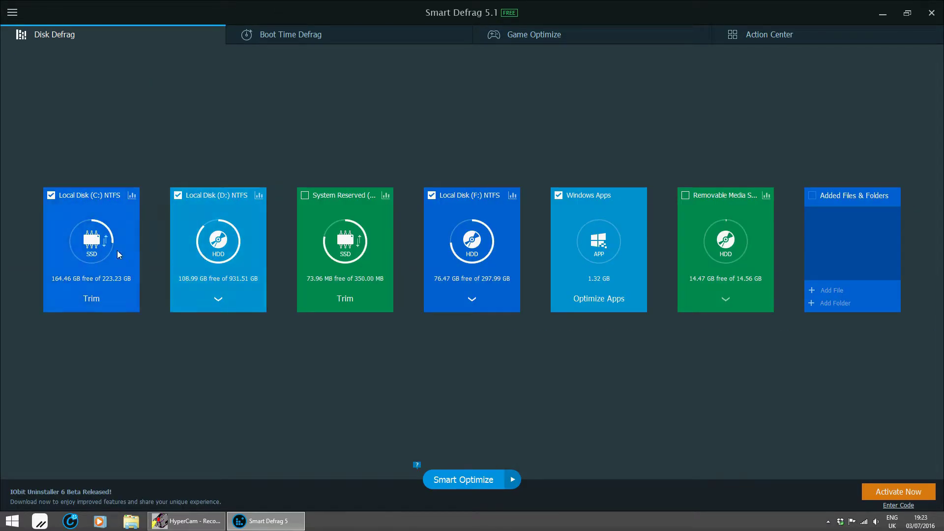
Analyze the checked drives and view Local Disk (D:) results: 176 fragments, 0.77 % fragmentation.
{"action": "left_click", "coordinate": [91, 252]}
{"action": "left_click", "coordinate": [92, 251]}
{"action": "left_click", "coordinate": [514, 479]}
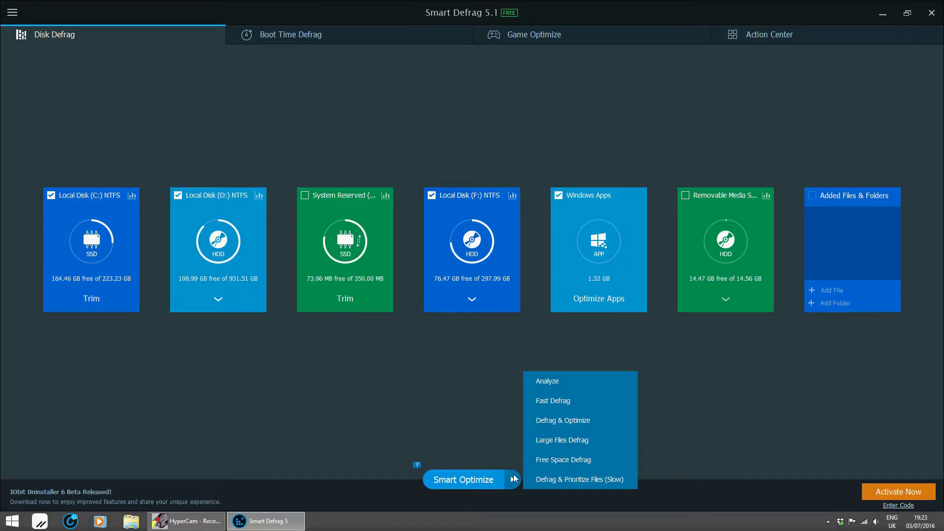
{"action": "left_click", "coordinate": [551, 385]}
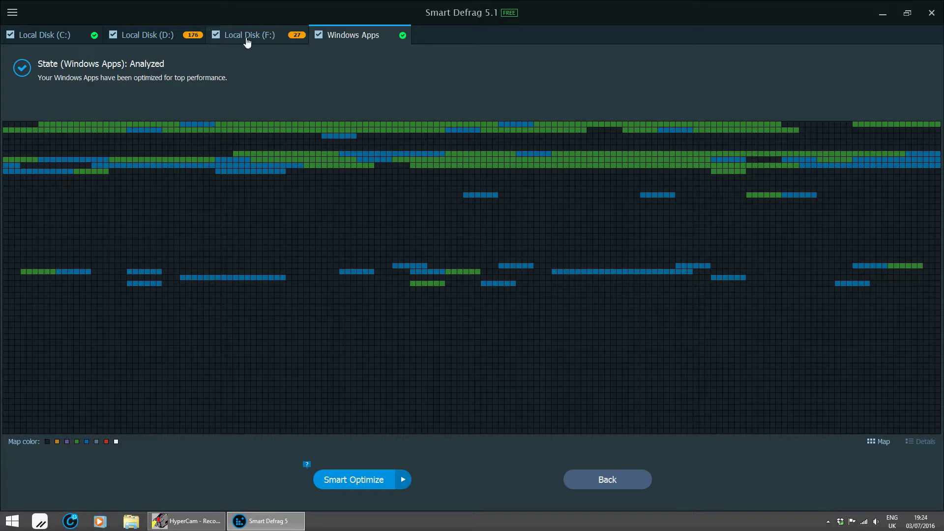
{"action": "left_click", "coordinate": [160, 38]}
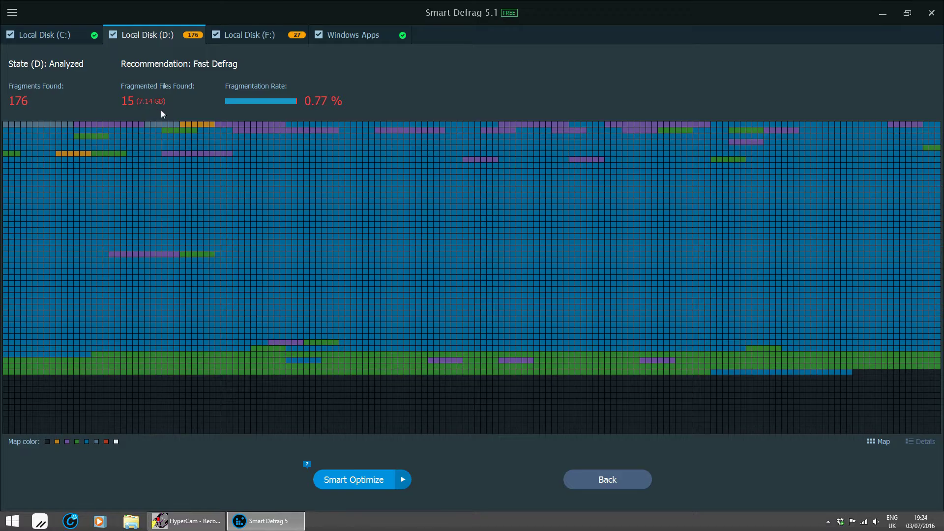
{"action": "left_click", "coordinate": [403, 480]}
View Local Disk (F:) results: 27 fragments, 8 fragmented files, 0.01 % fragmentation.
{"action": "left_click", "coordinate": [247, 37]}
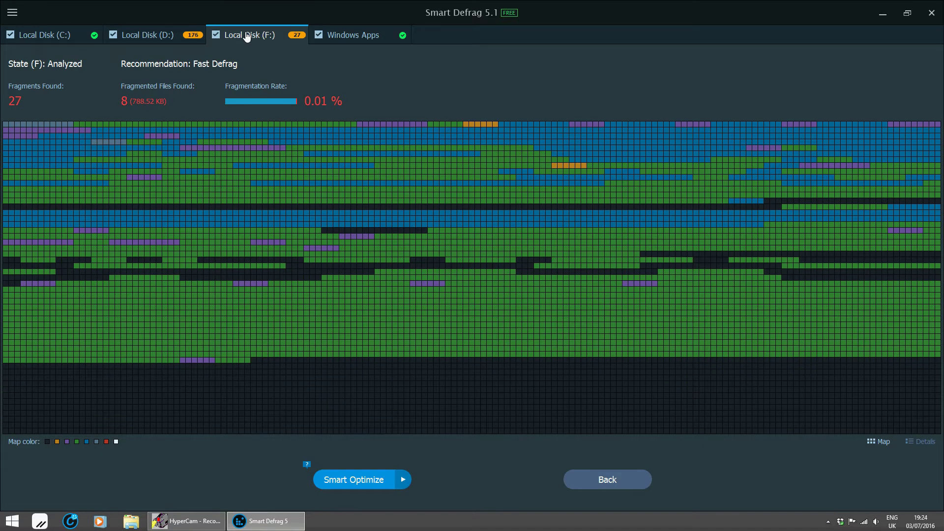